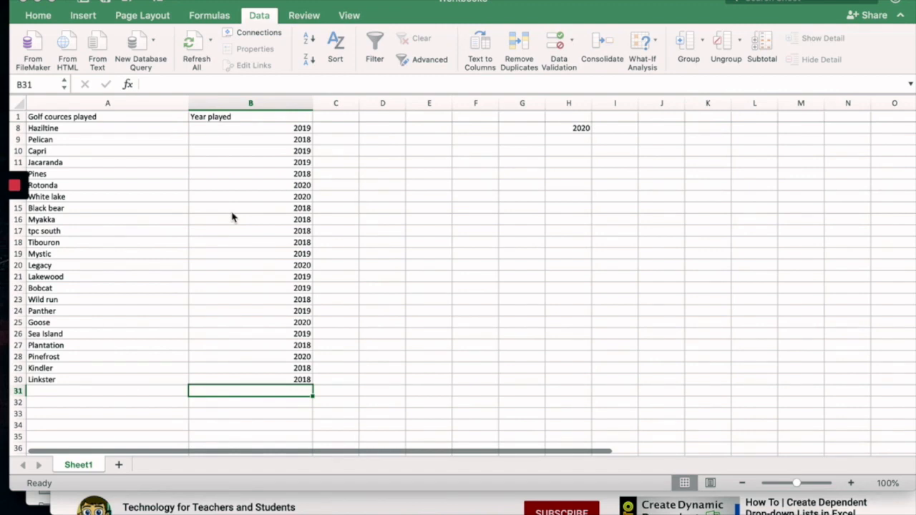
Select the entire column B (Year played) by its header.
click(264, 102)
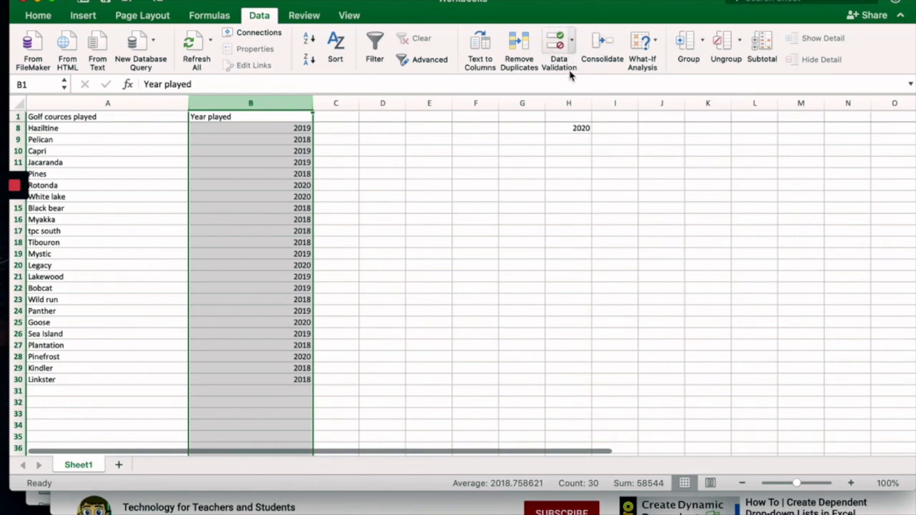
Add a data validation rule allowing only whole numbers between 2018 and 2199.
click(573, 44)
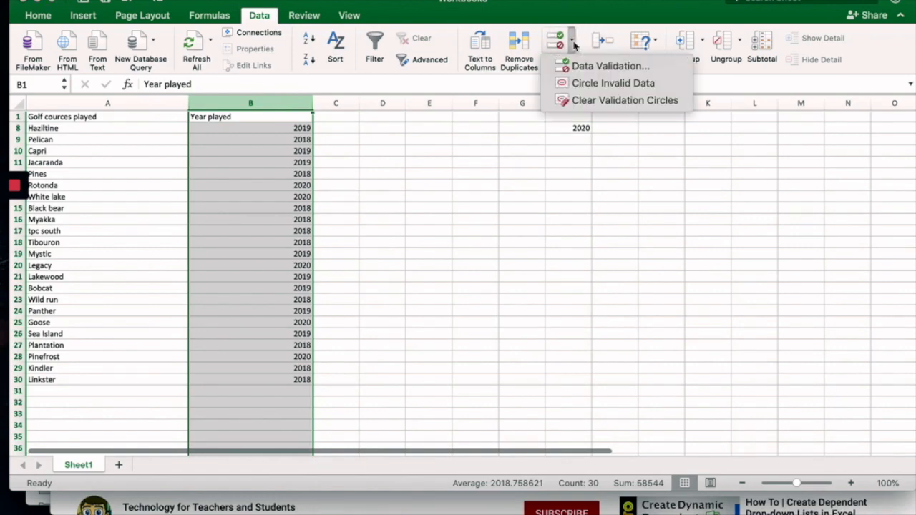
click(581, 66)
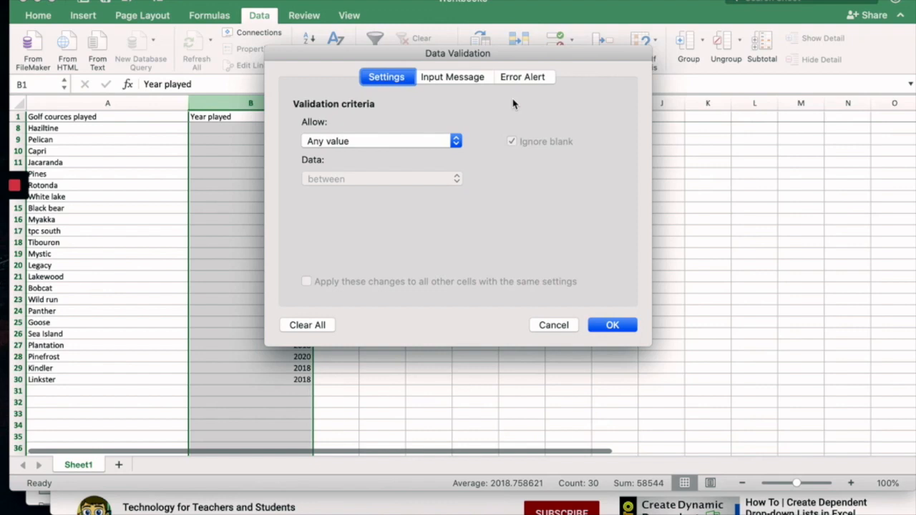
click(456, 142)
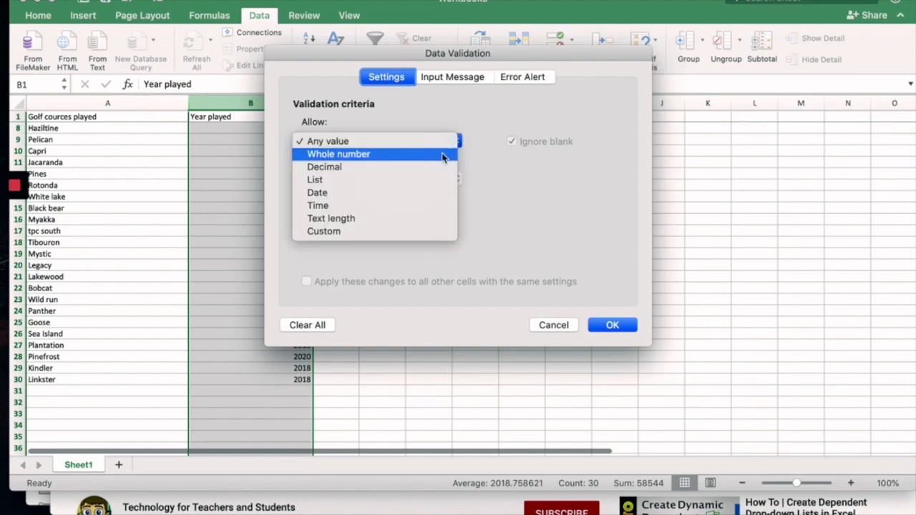
click(443, 156)
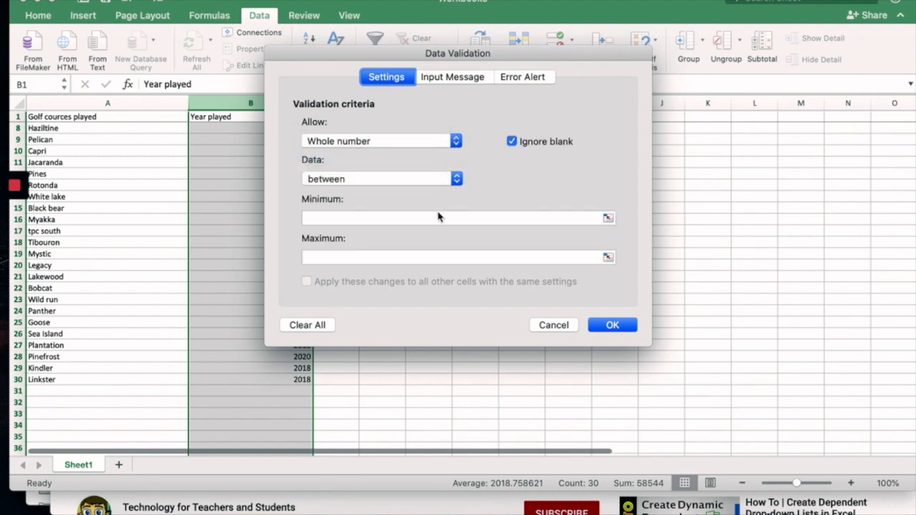
click(438, 183)
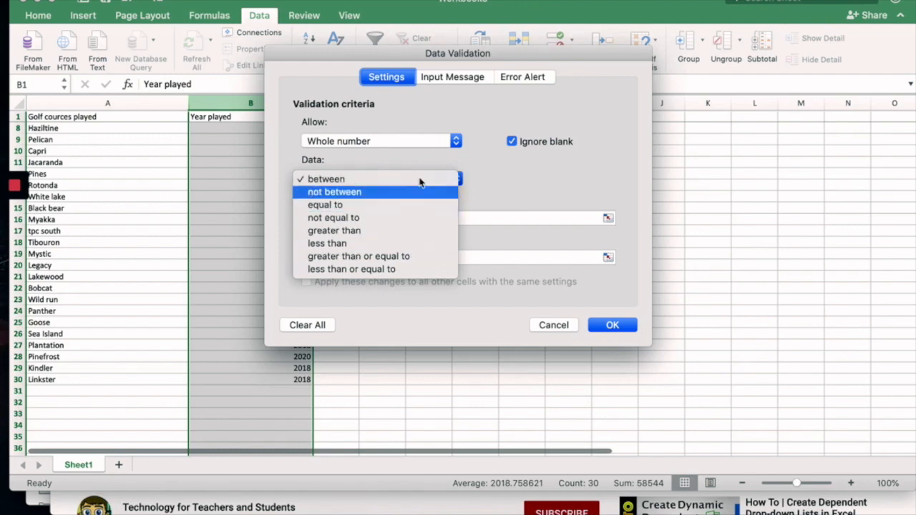
click(428, 180)
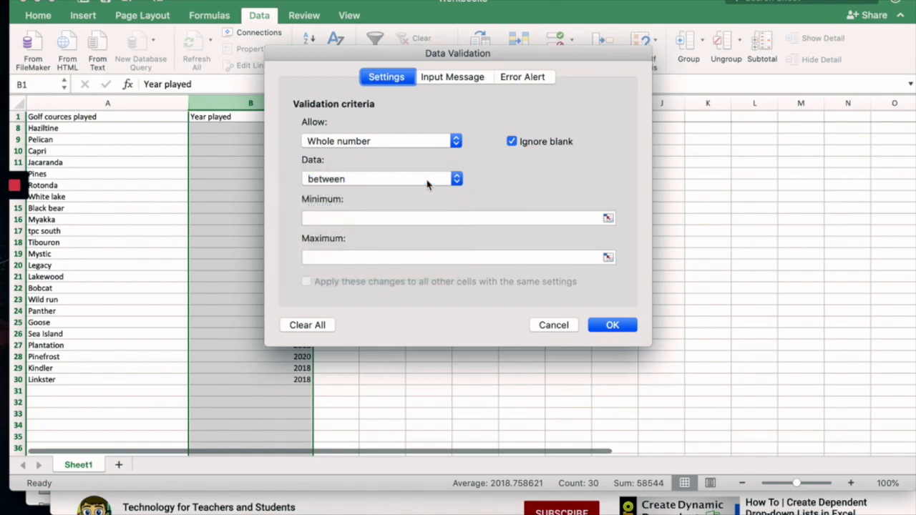
click(410, 216)
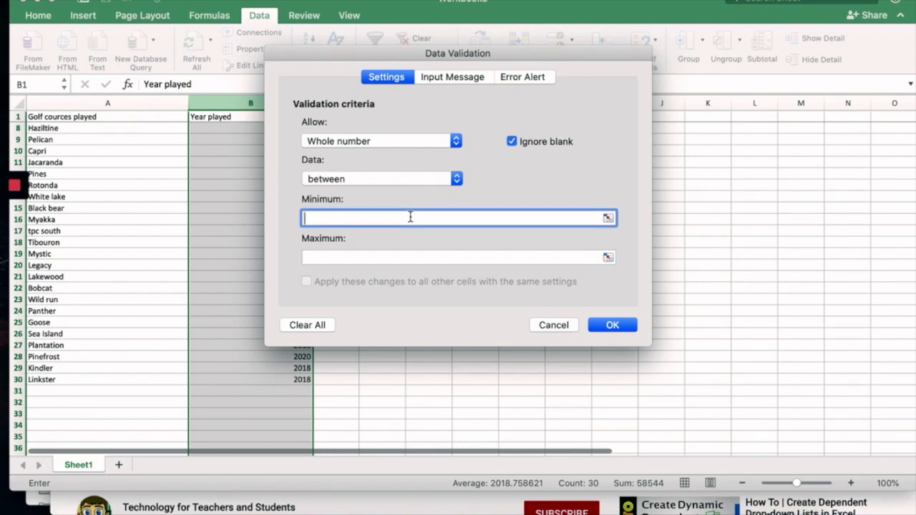
text(2018)
click(414, 263)
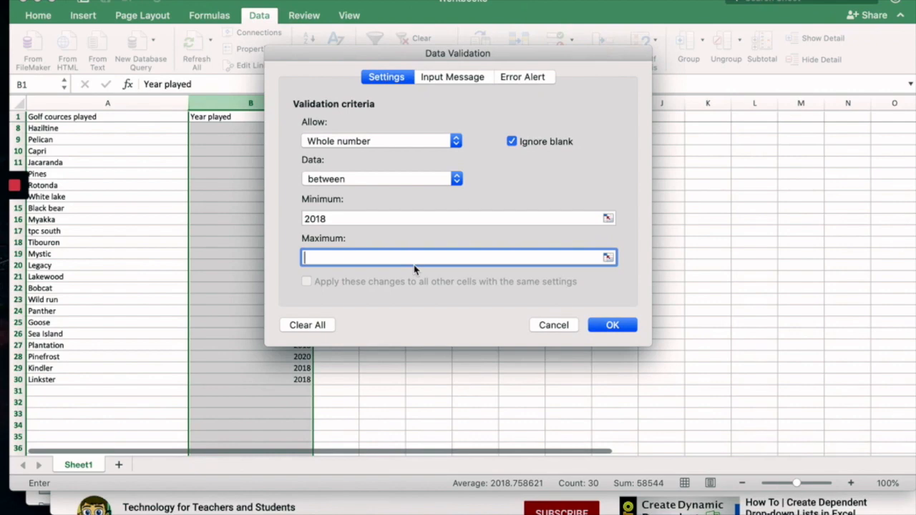
text(2199)
click(610, 327)
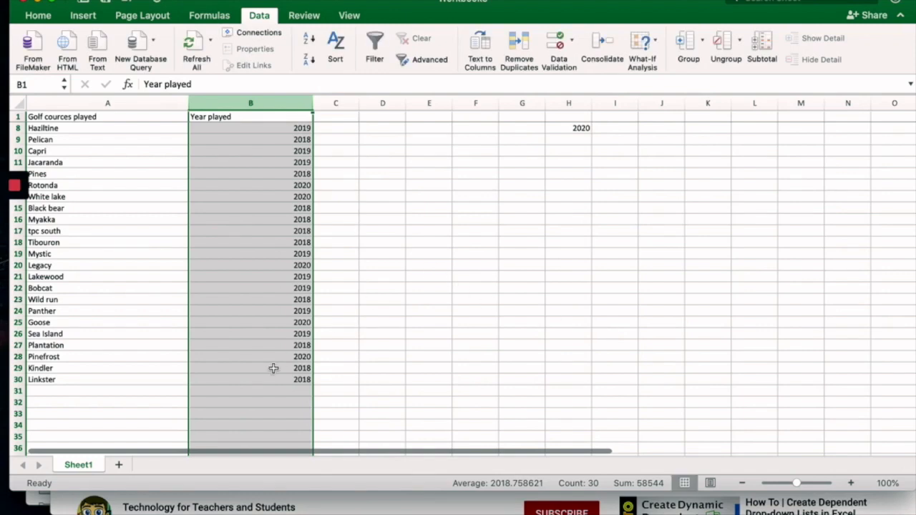
Try entering 2016 and then 2014 in B31 and confirm both are rejected.
click(273, 390)
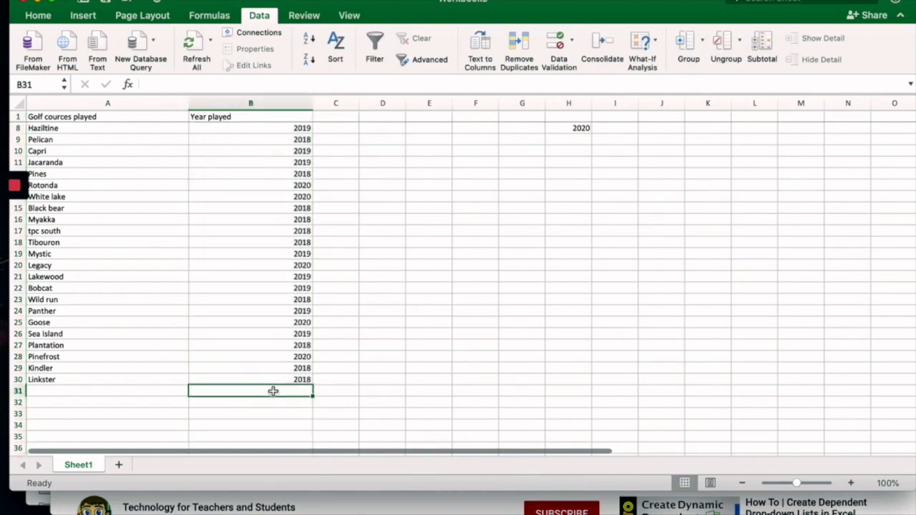
text(2016)
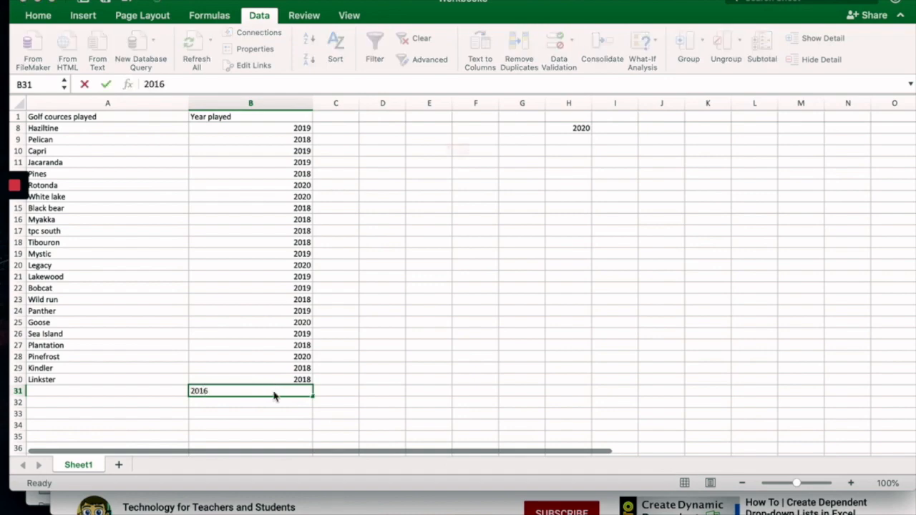
key(Return)
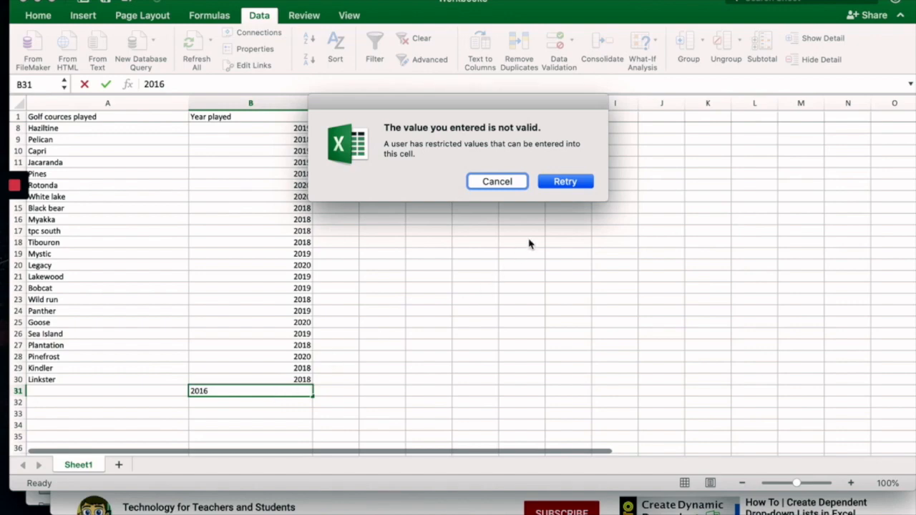
click(568, 182)
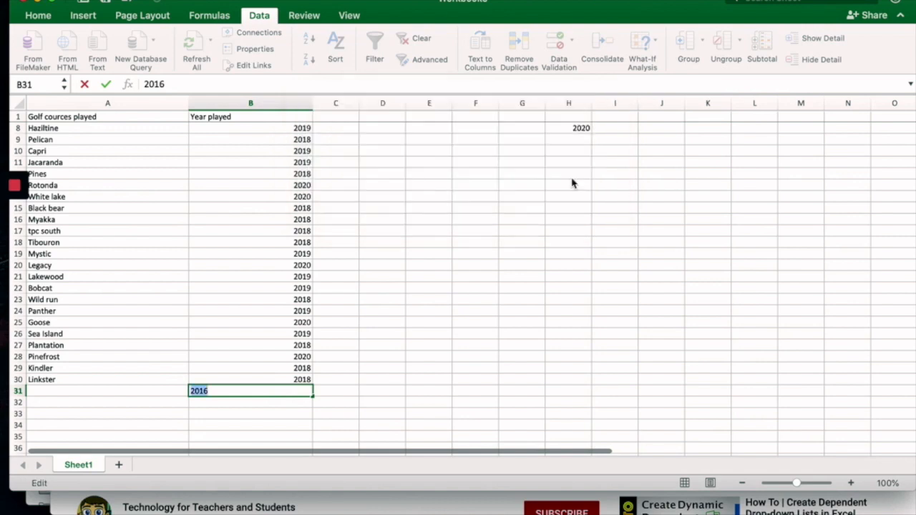
text(2014)
key(Return)
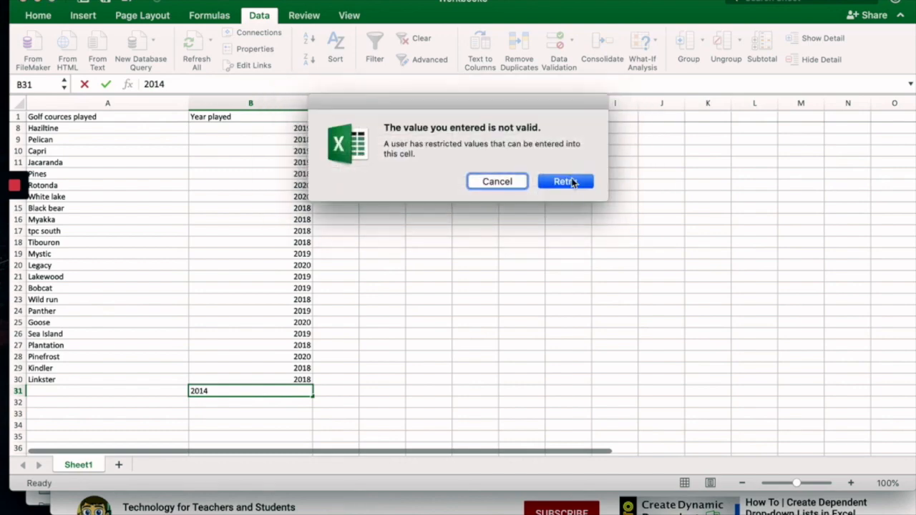
click(513, 181)
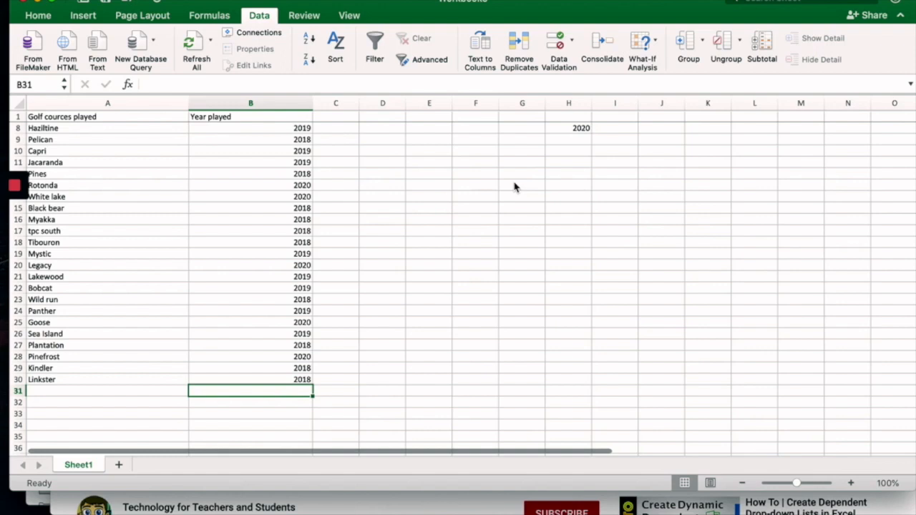
Enter the valid years 2133 in B31 and 2021 in B32.
text(2133)
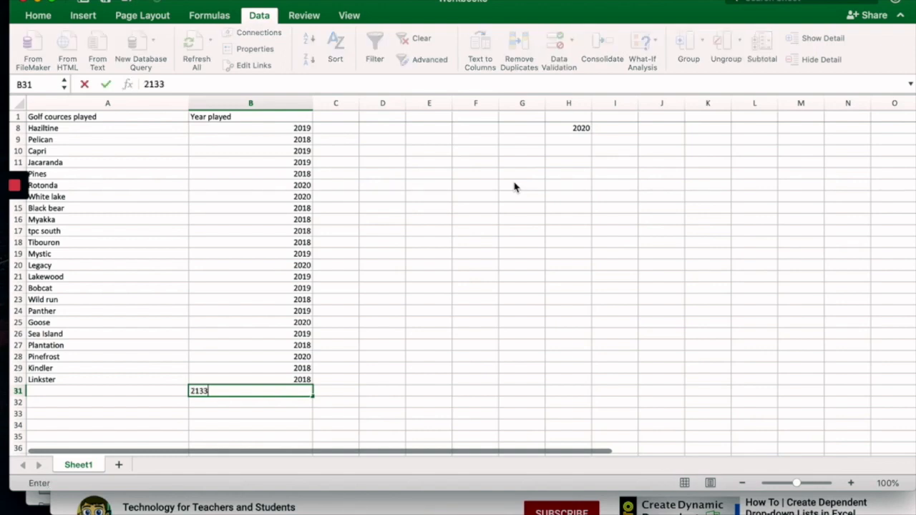
key(Return)
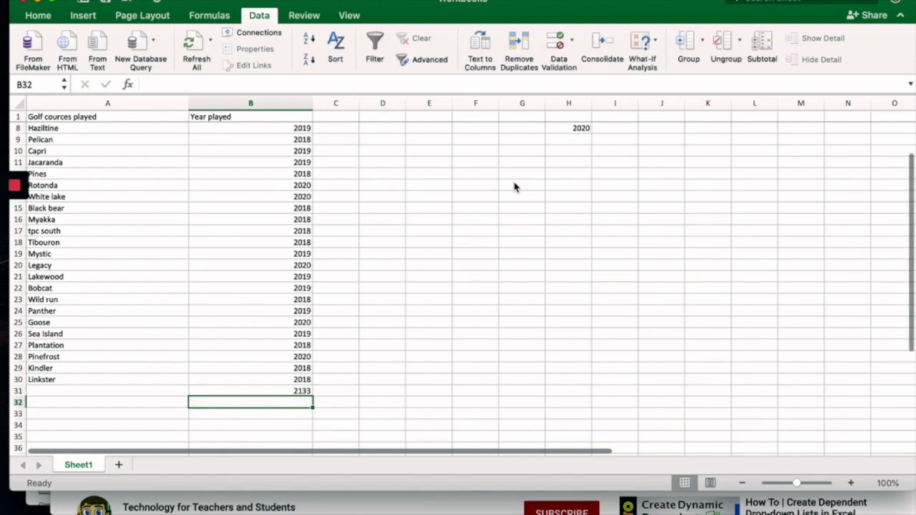
text(20211)
key(BackSpace)
key(Return)
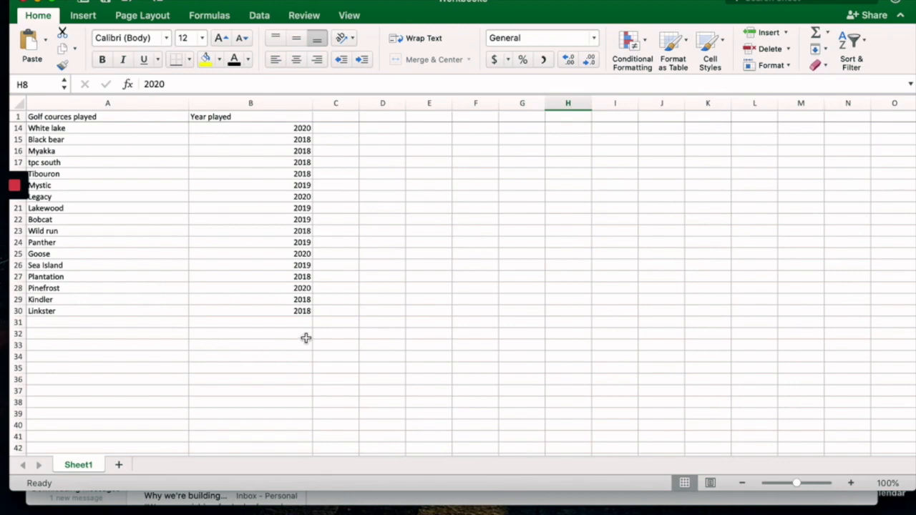
scroll(305, 338, up, 4)
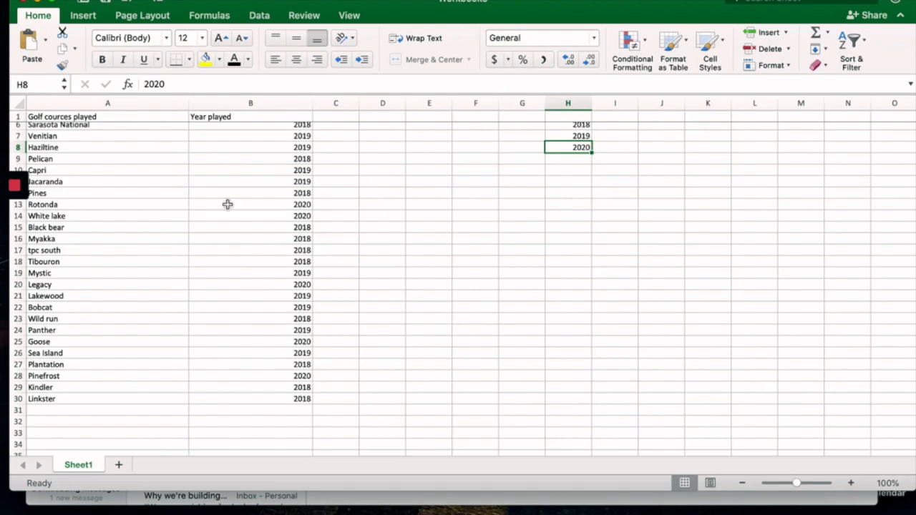
Change the column's validation type from whole number to List.
click(259, 15)
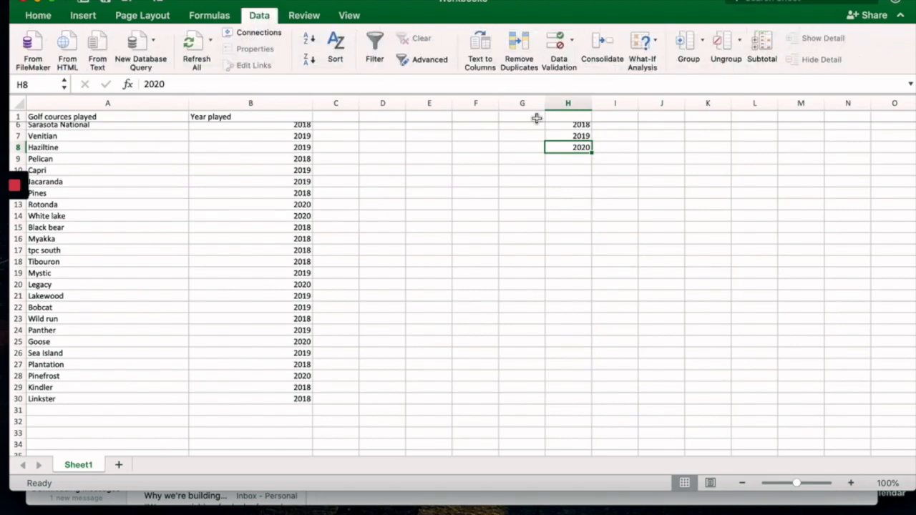
click(573, 41)
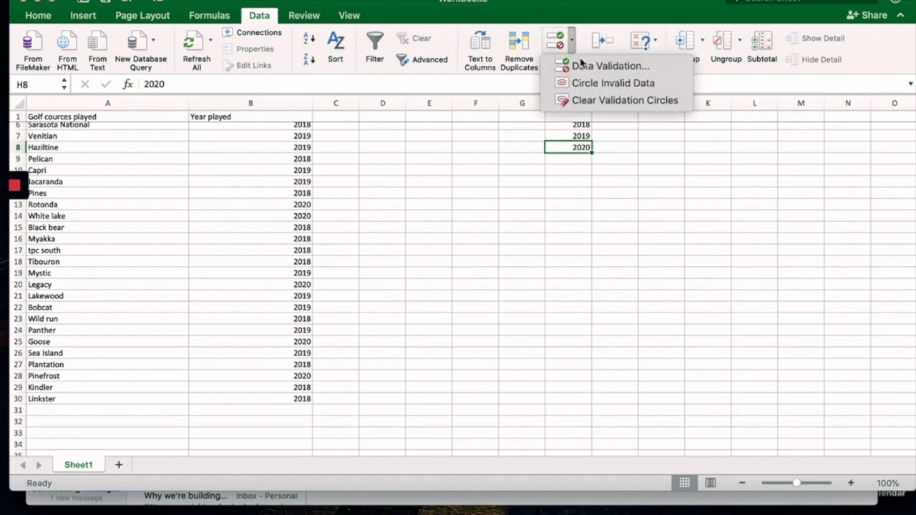
click(581, 67)
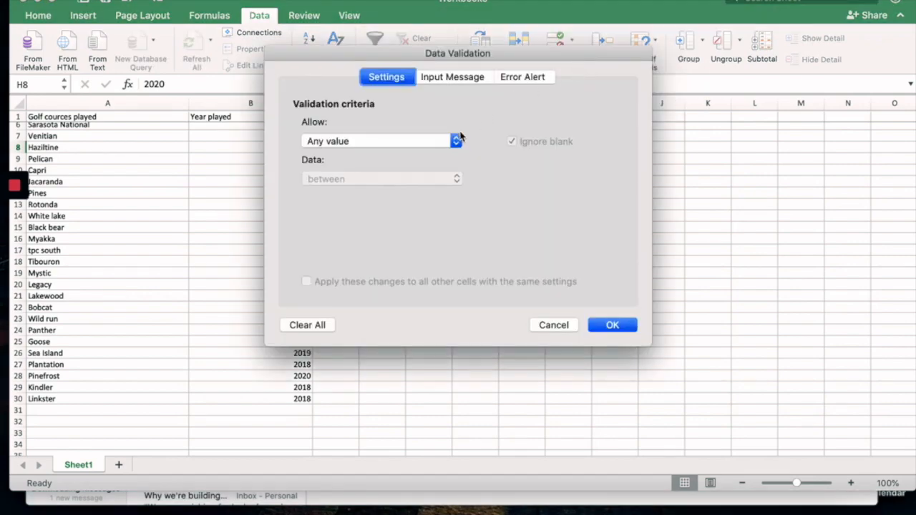
click(456, 141)
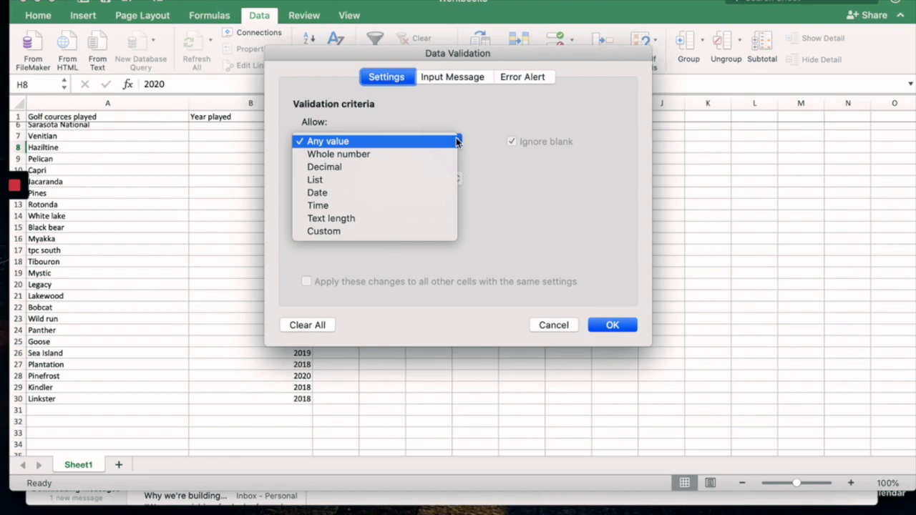
click(360, 183)
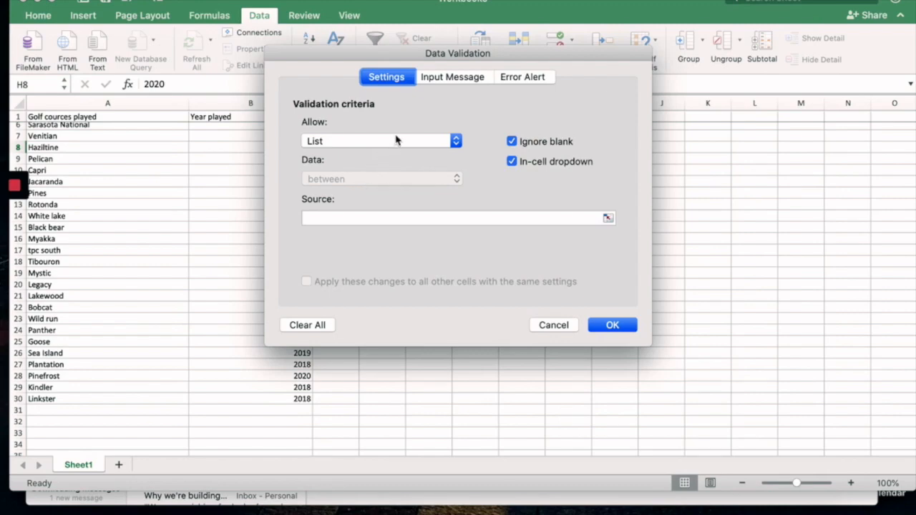
drag(521, 51, 469, 289)
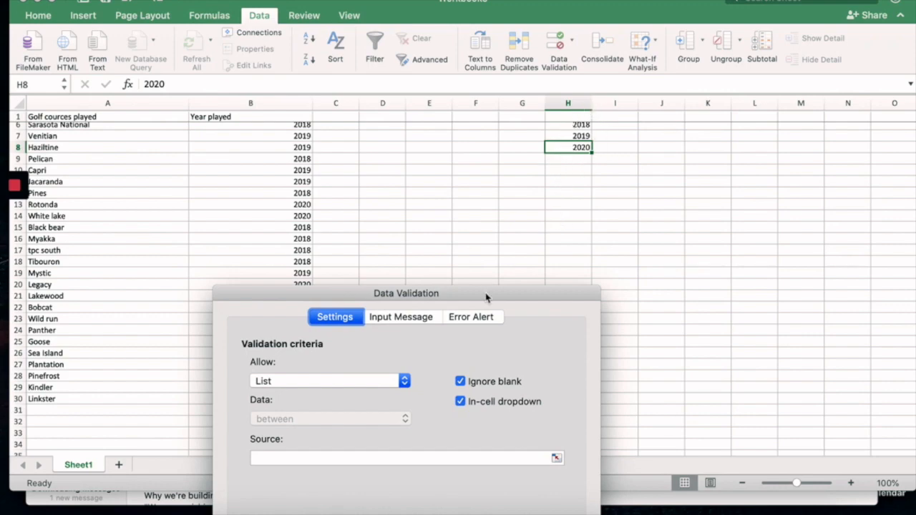
drag(486, 297, 497, 1)
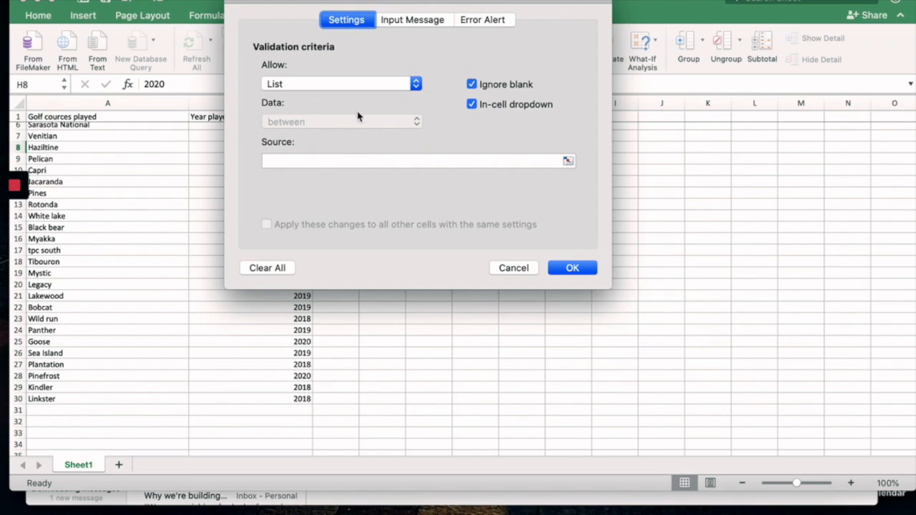
Set the list source to cells H6:H8 and apply the year dropdown.
click(568, 160)
scroll(573, 216, up, 3)
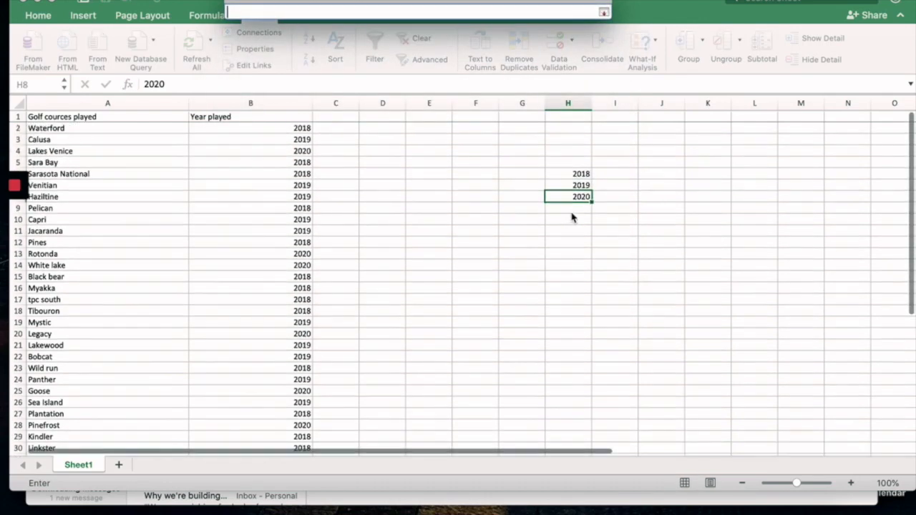
click(549, 178)
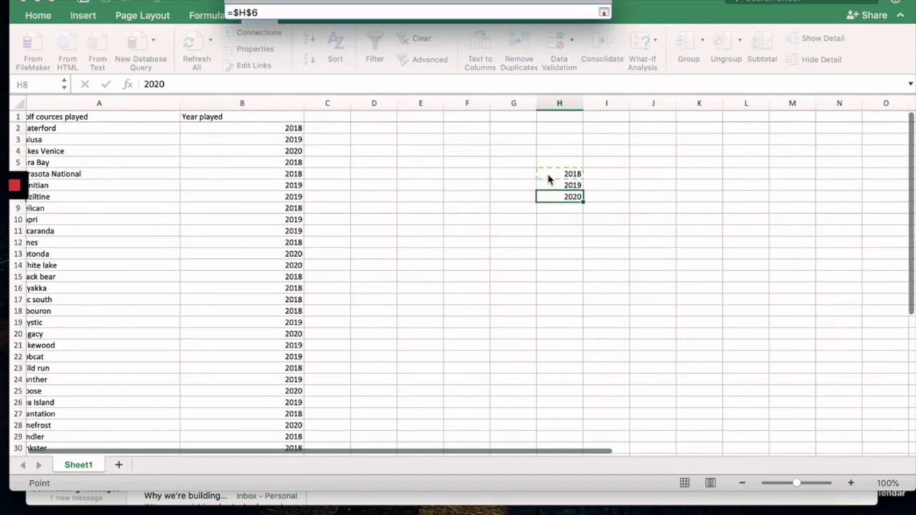
drag(555, 178, 583, 199)
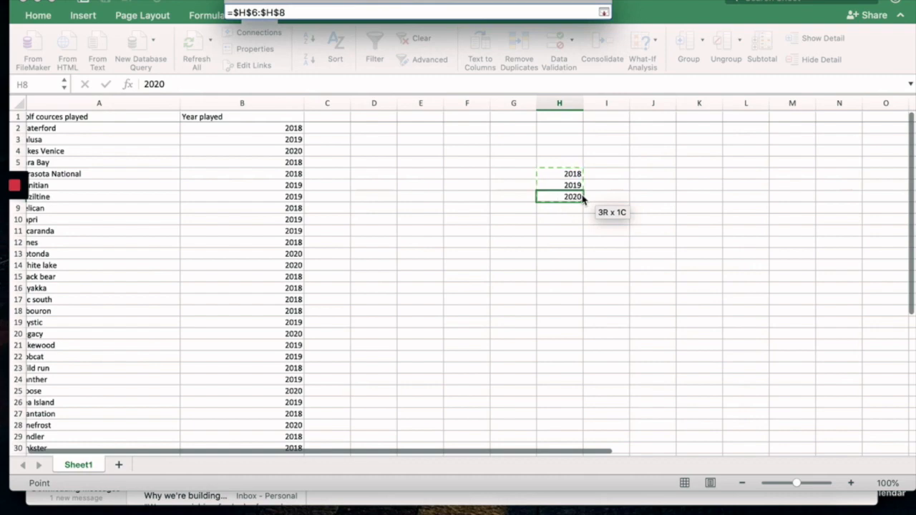
key(Return)
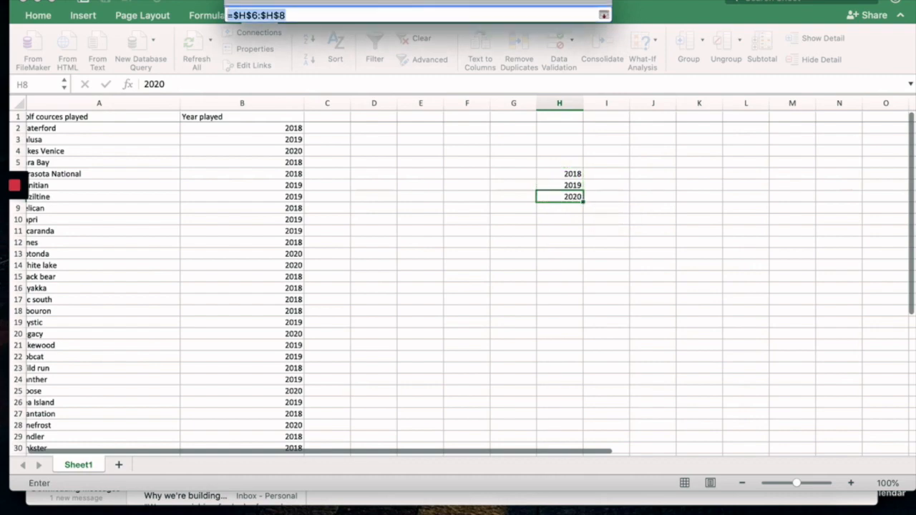
click(574, 271)
scroll(398, 254, down, 6)
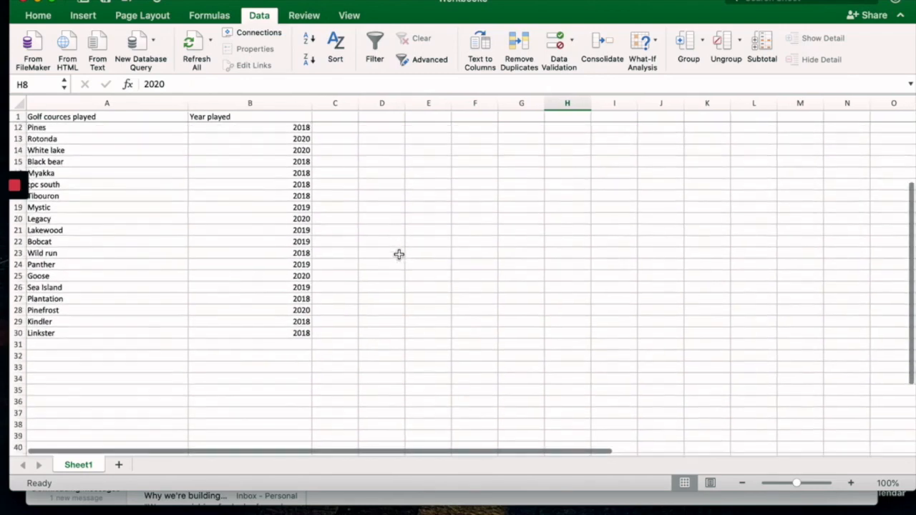
Add Lake largo with 2019 picked from the dropdown in row 31, then type Tampa Run in A32.
click(125, 279)
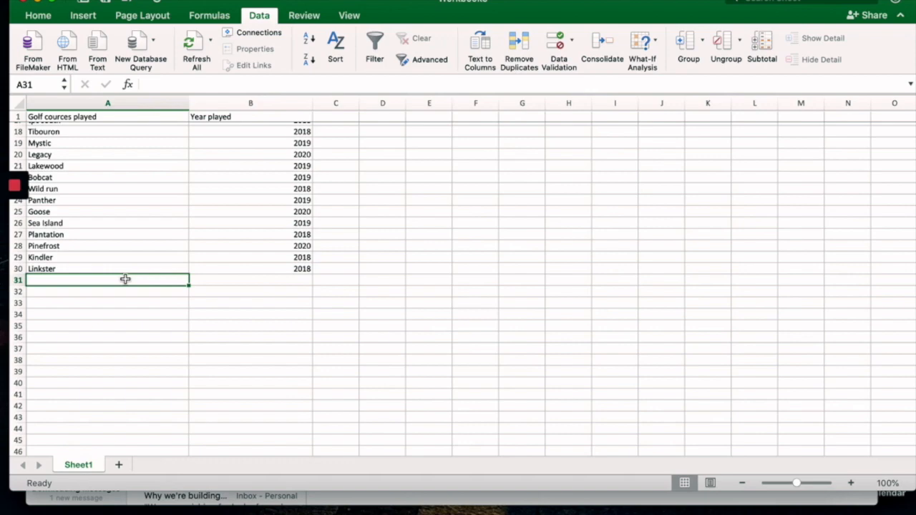
text(Lake)
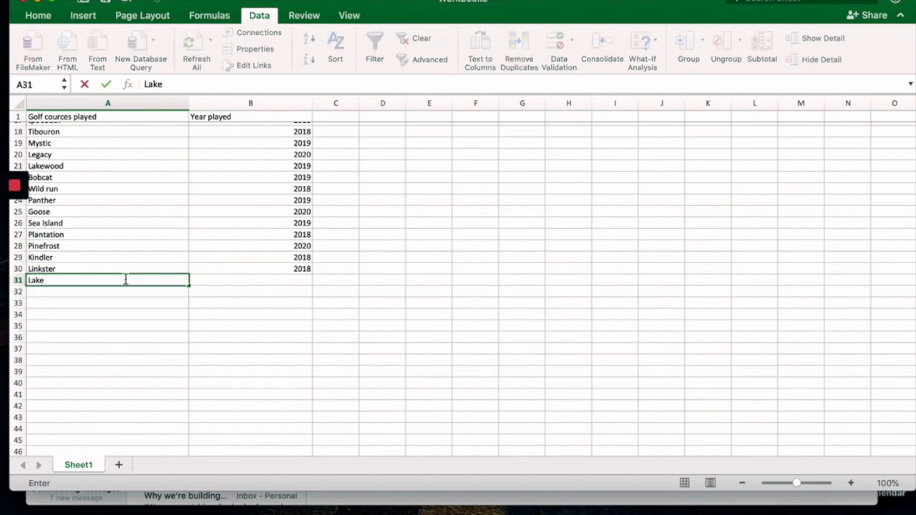
text( largo)
click(266, 279)
scroll(267, 279, up, 3)
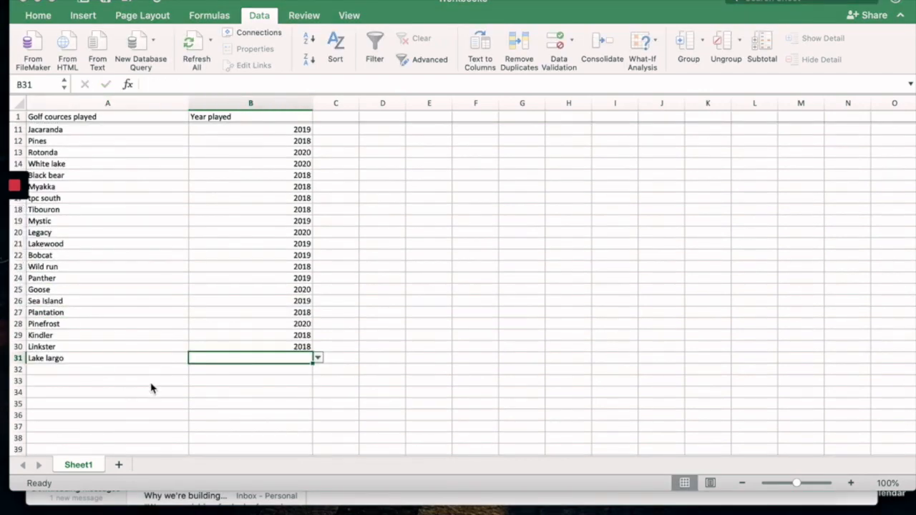
click(318, 360)
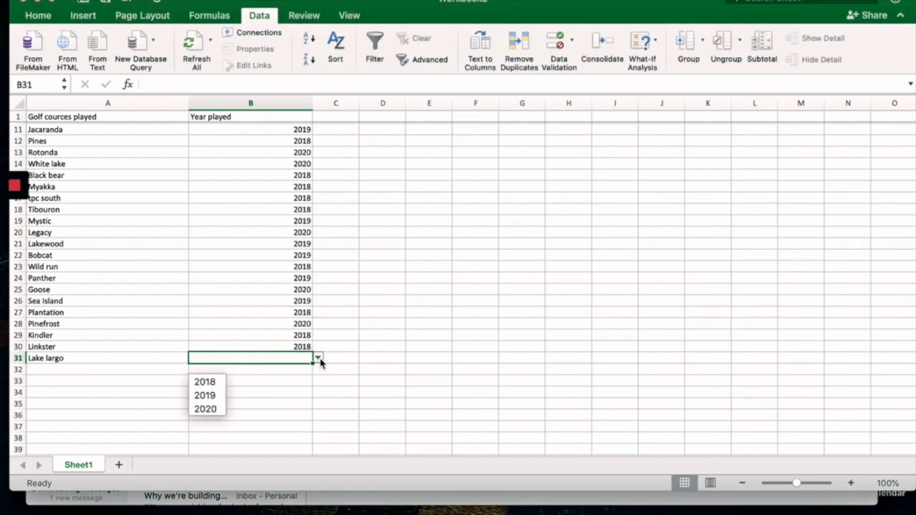
click(202, 396)
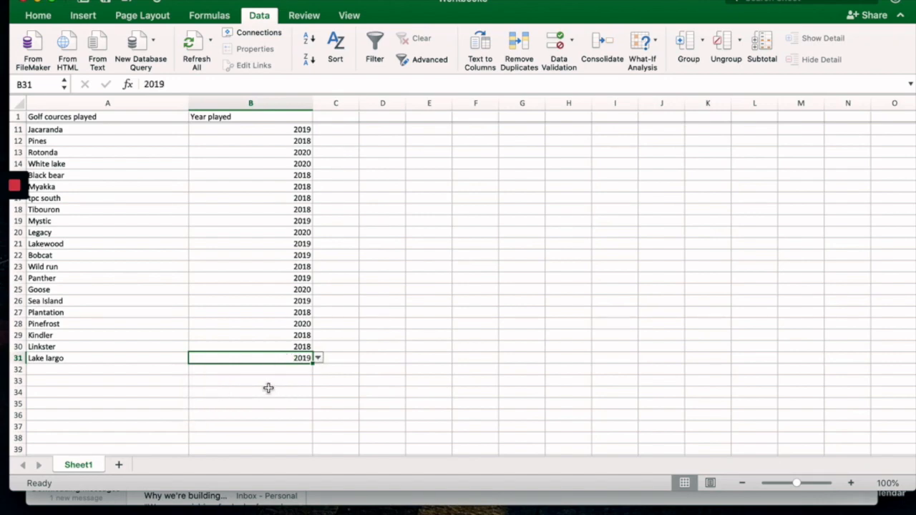
click(182, 371)
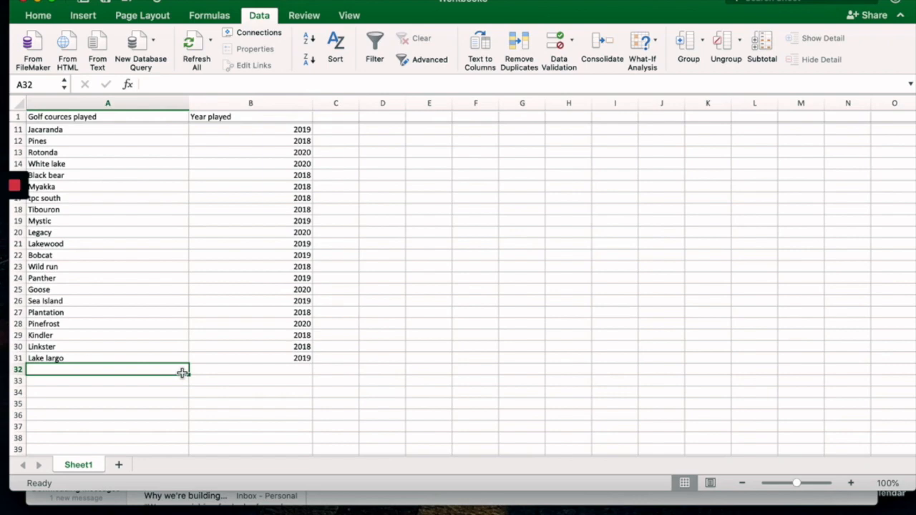
text(Tampa)
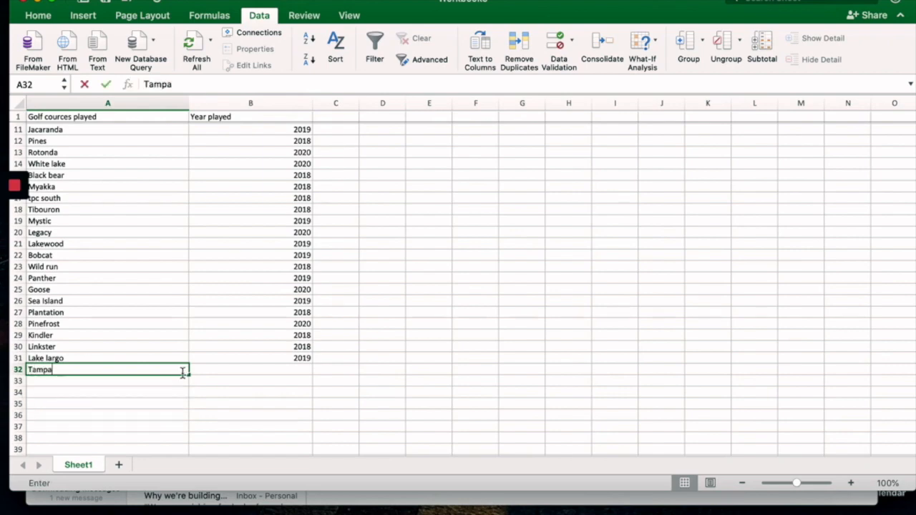
text( Run)
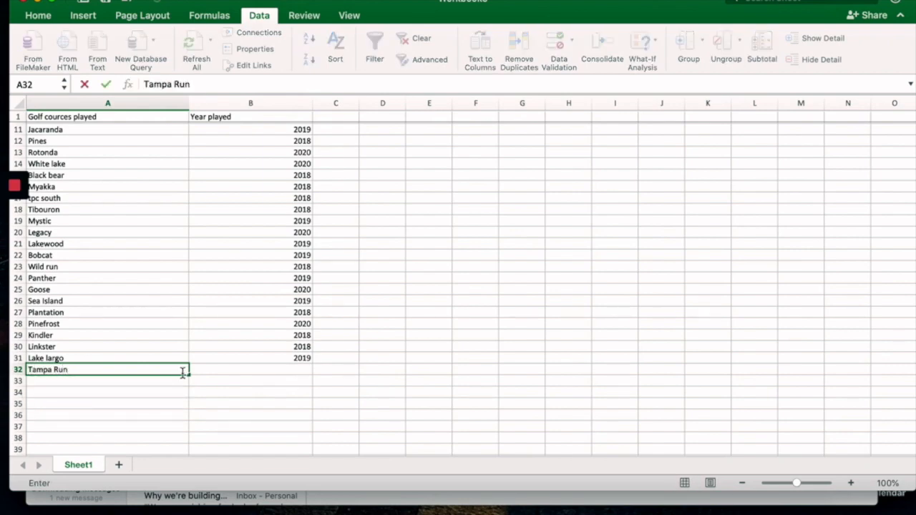